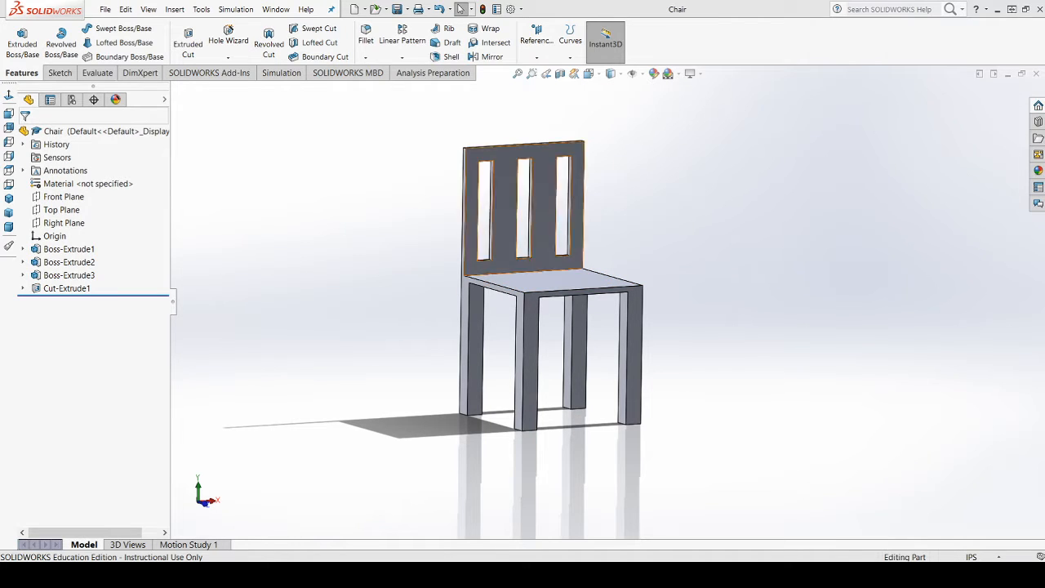
middle_click_drag(687, 329, 707, 343)
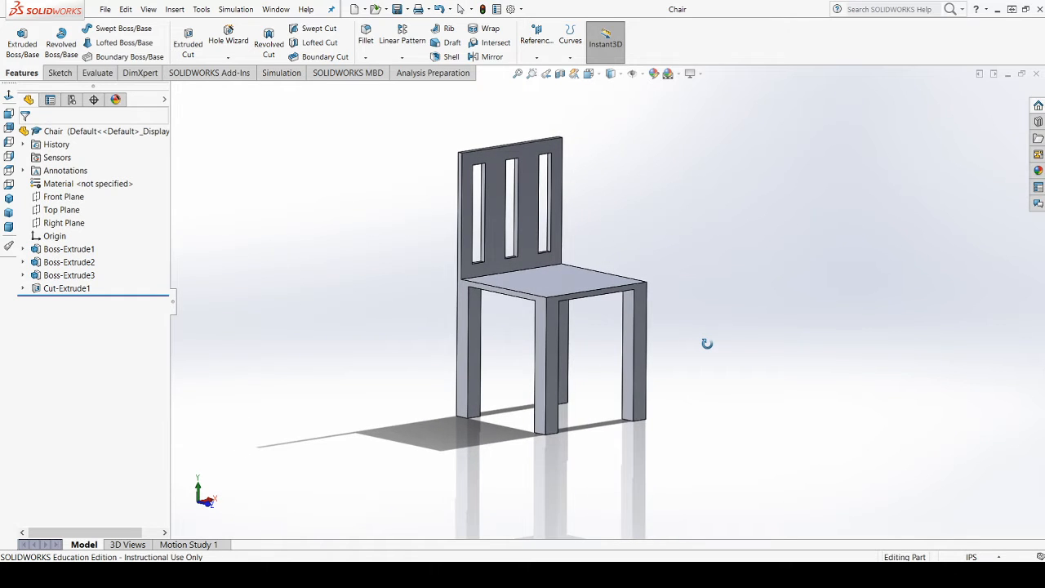
scroll(707, 344, "down", 4)
scroll(560, 345, "up", 6)
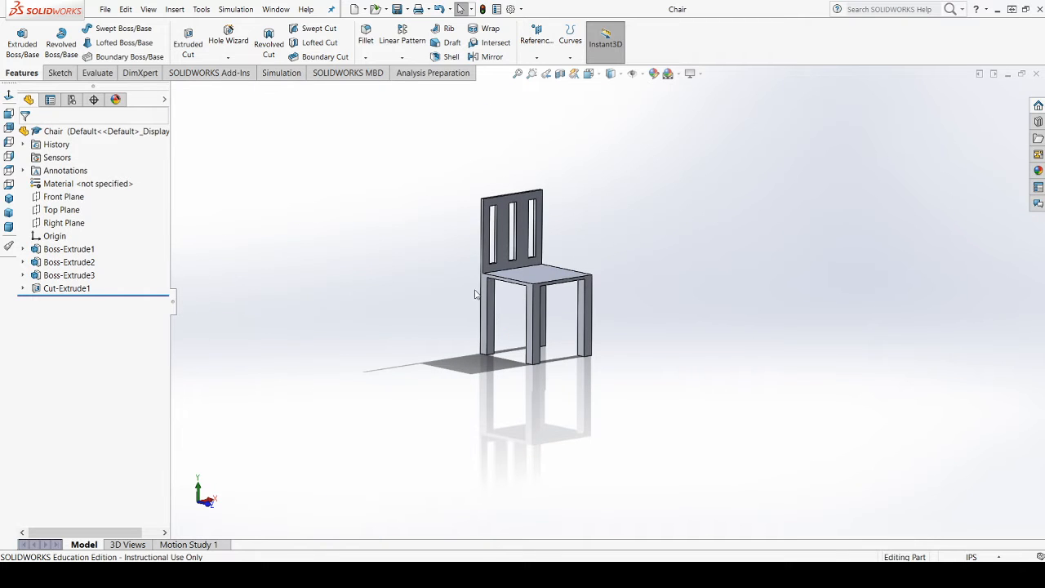
- Load the PhotoView 360 add-in and bring up its render tools
left_click(214, 73)
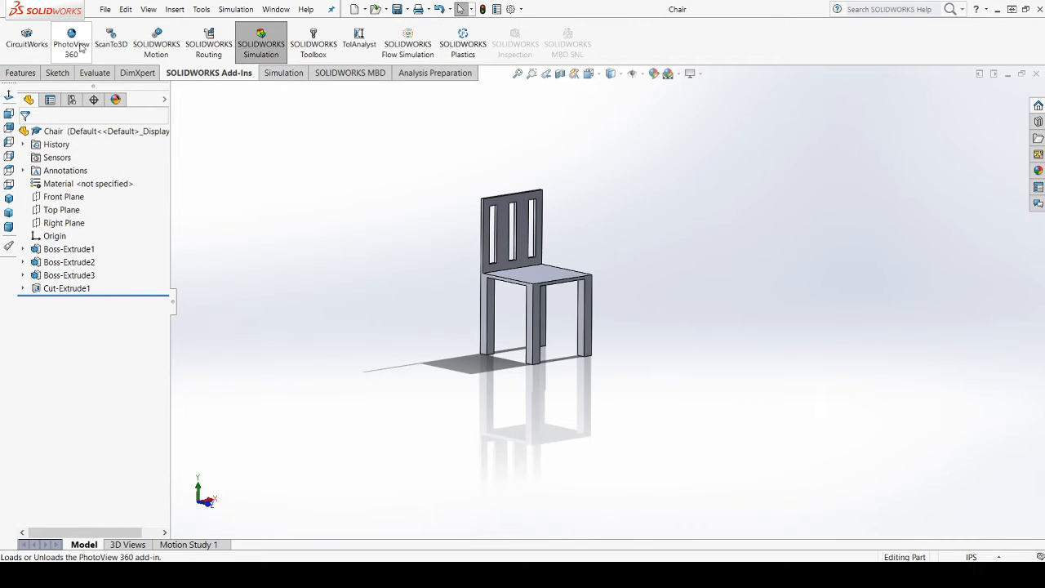
left_click(80, 48)
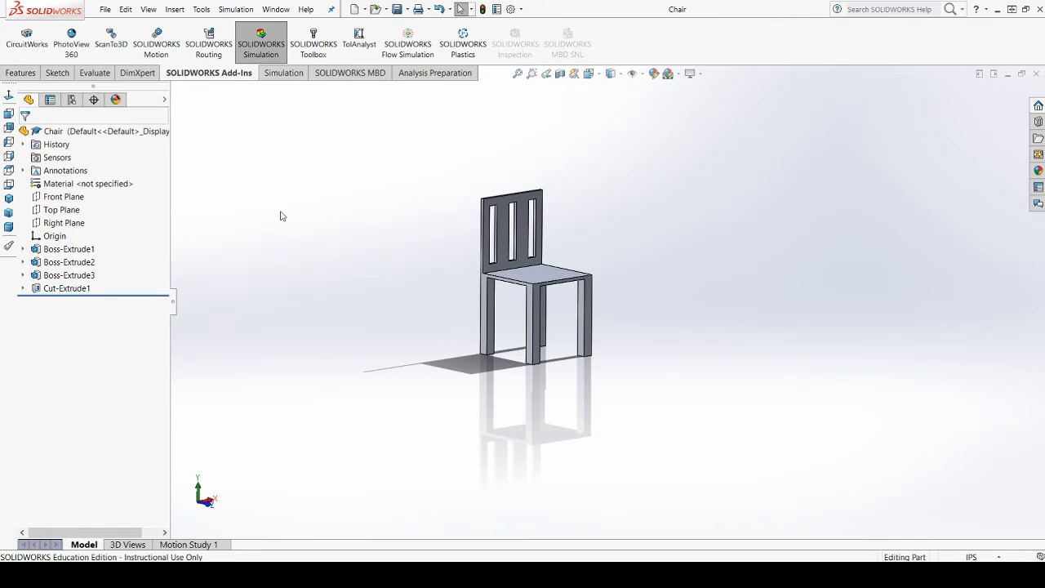
left_click(65, 37)
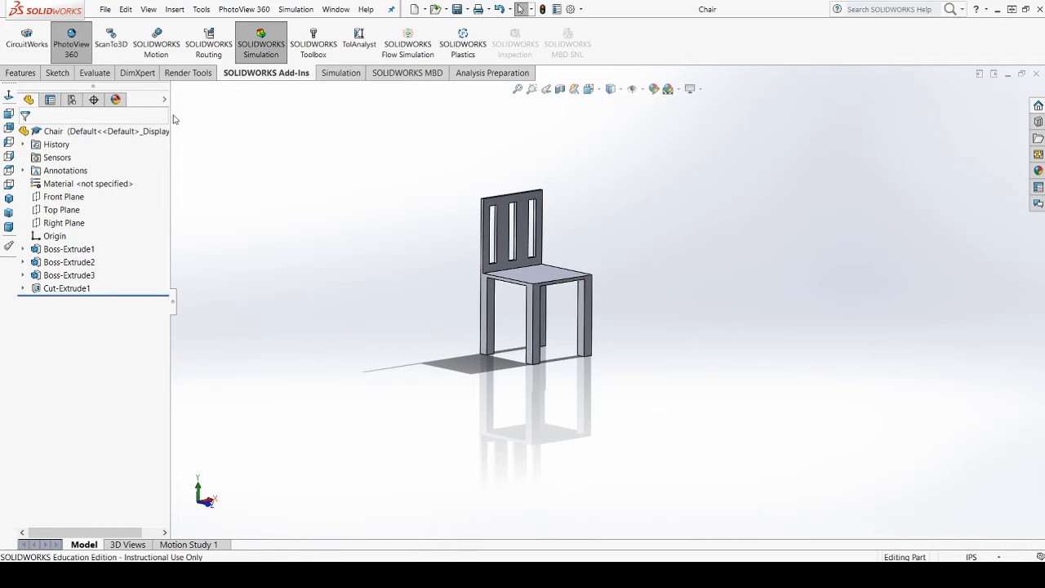
left_click(188, 73)
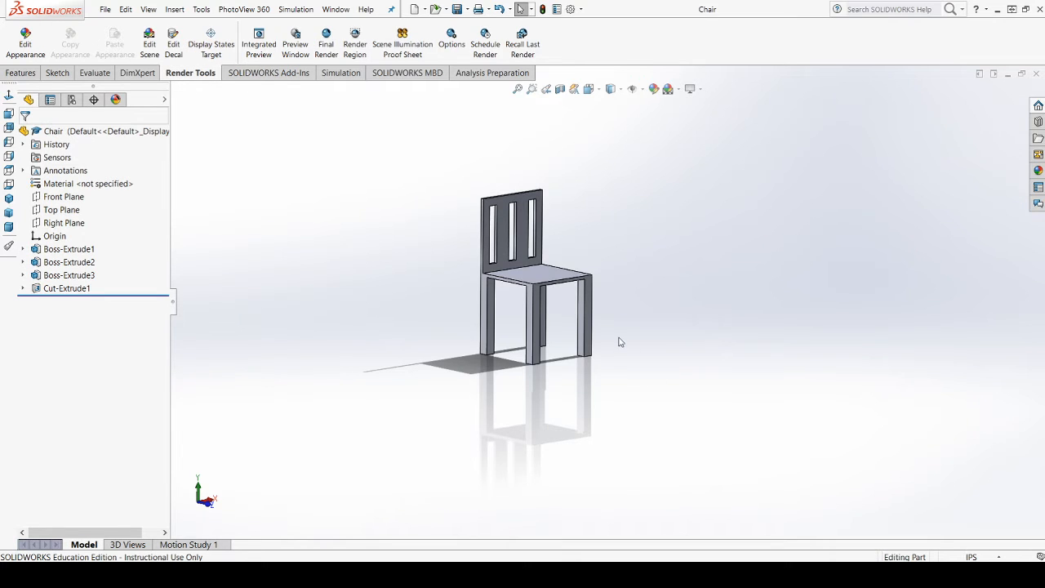
middle_click_drag(621, 340, 613, 333)
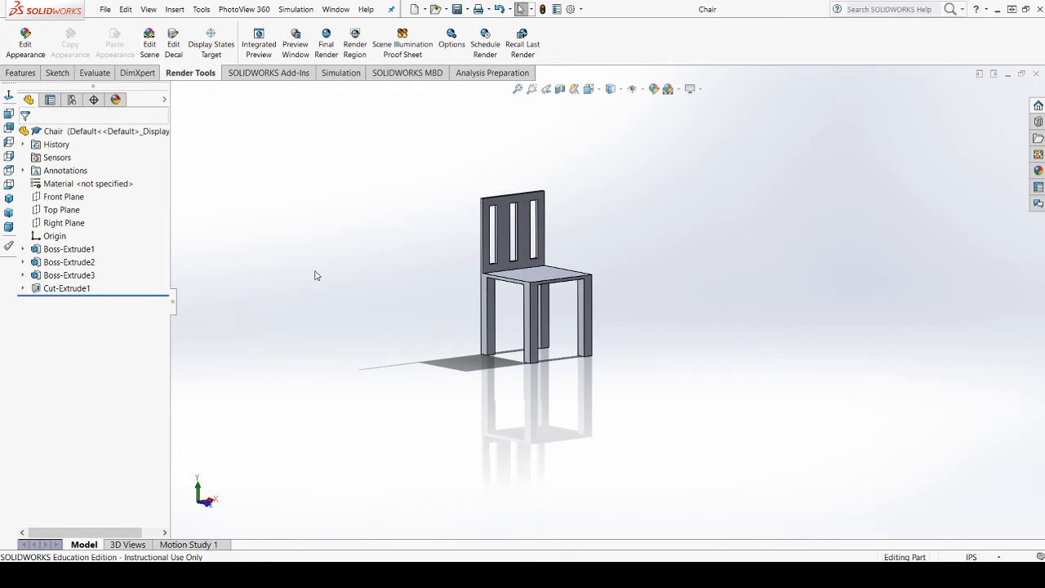
- Start editing the appearance of the whole chair and colour it pink from the standard swatches
left_click(24, 41)
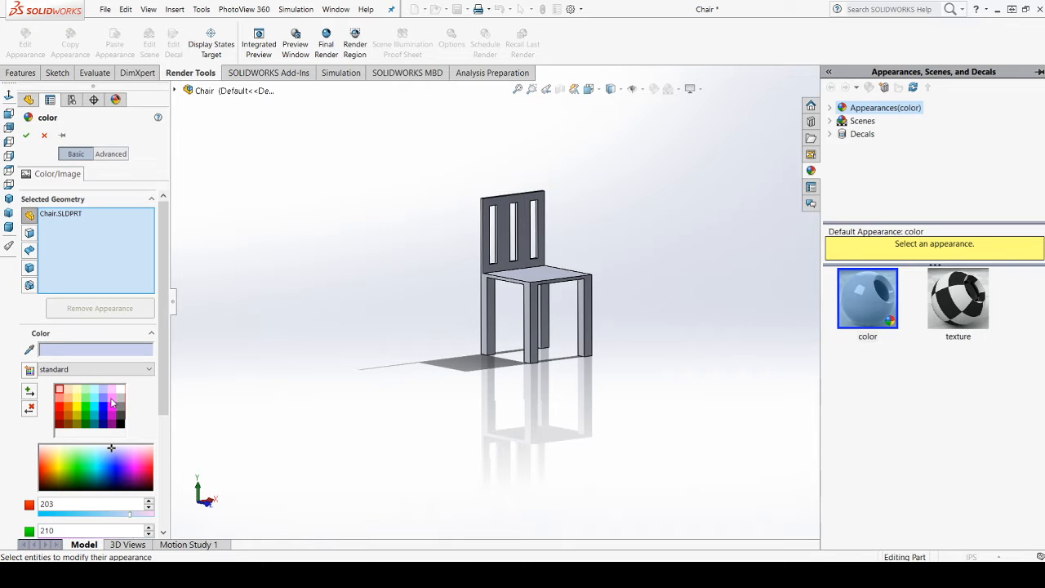
left_click(112, 402)
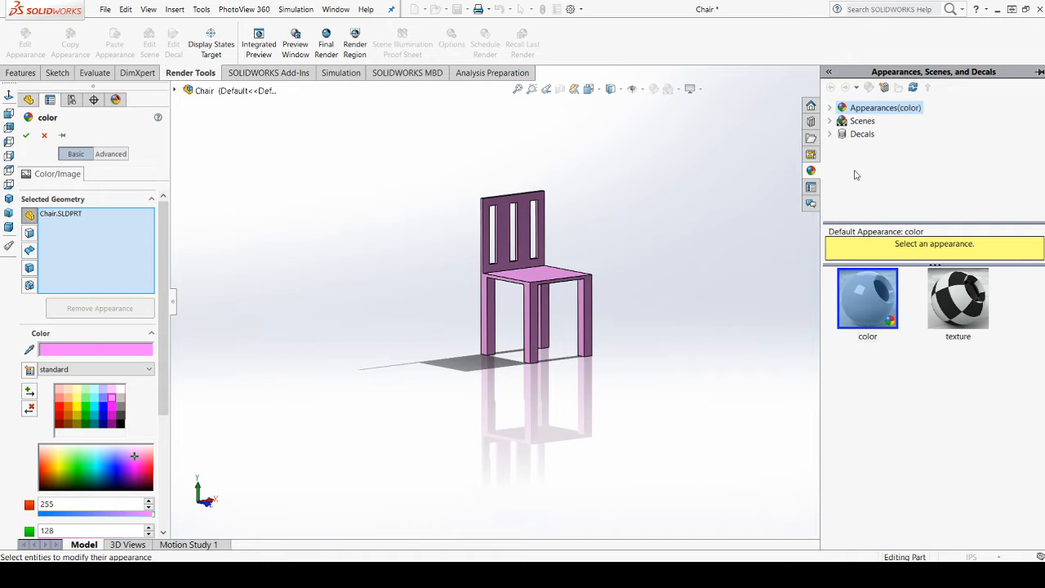
- Examine the cherry and mahogany finishes among the organic wood appearances in the library
left_click(829, 108)
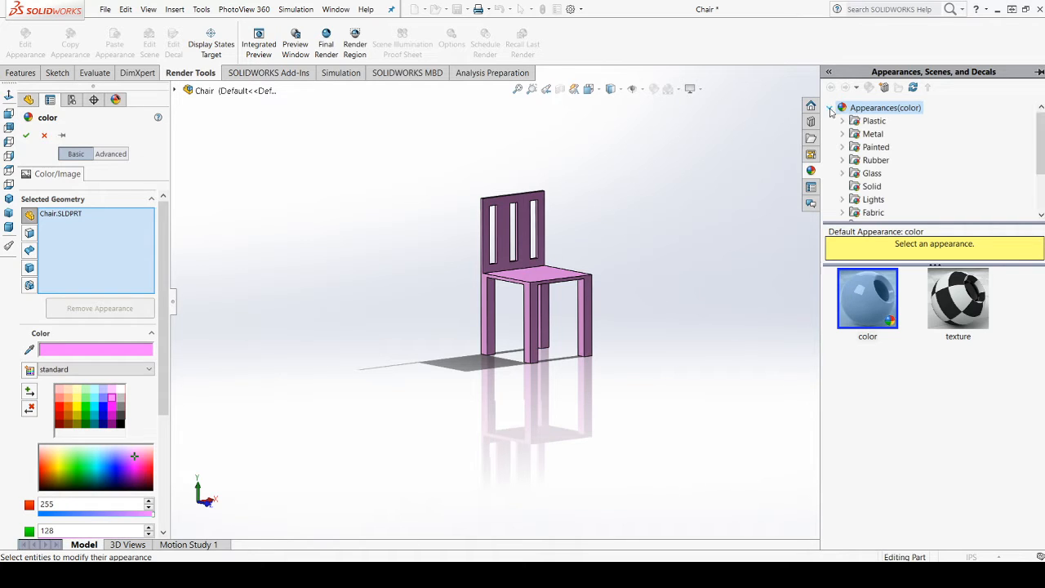
scroll(892, 165, "down", 1)
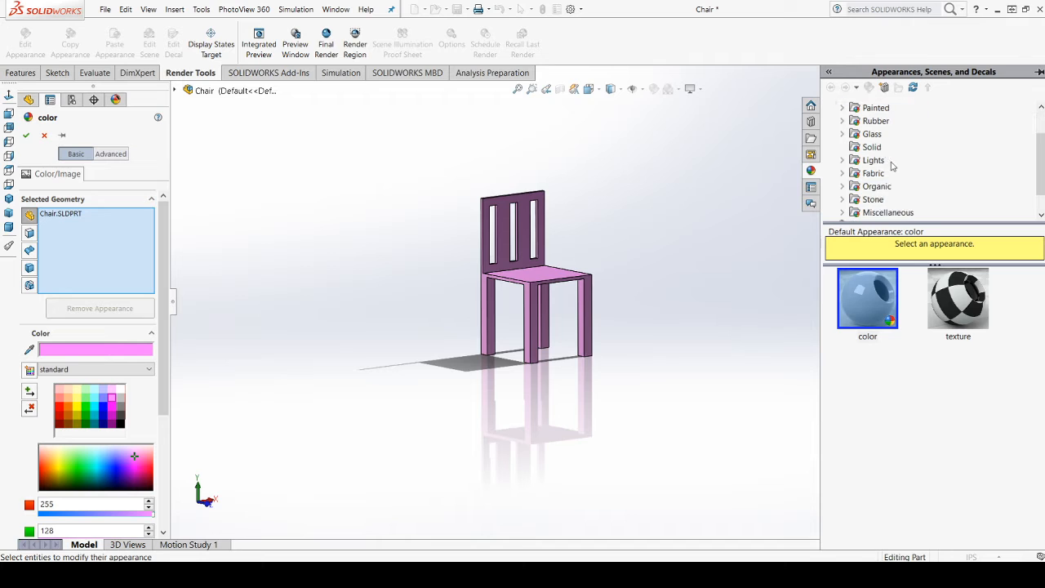
scroll(890, 159, "down", 1)
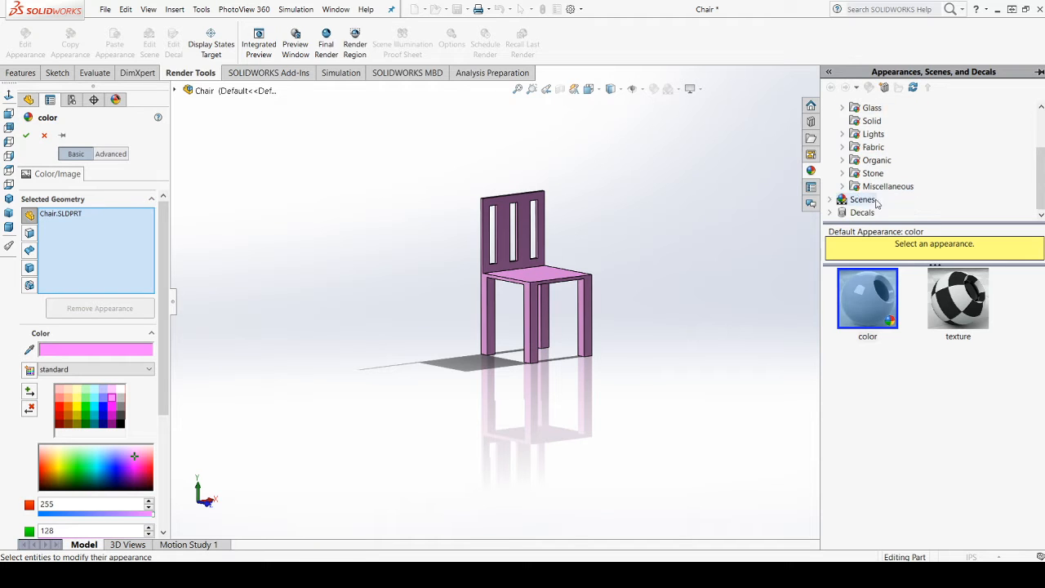
left_click(842, 160)
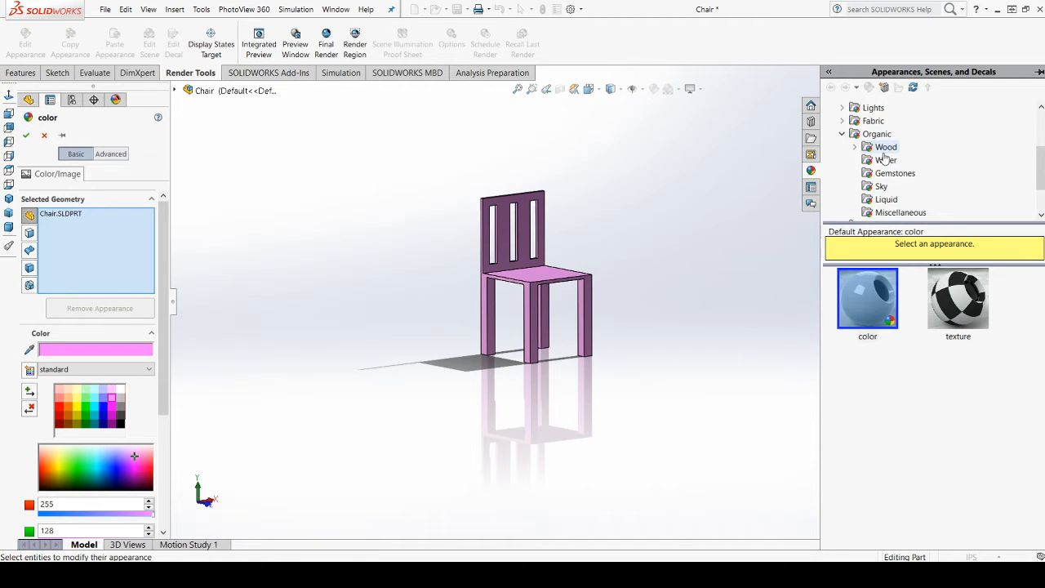
left_click(855, 148)
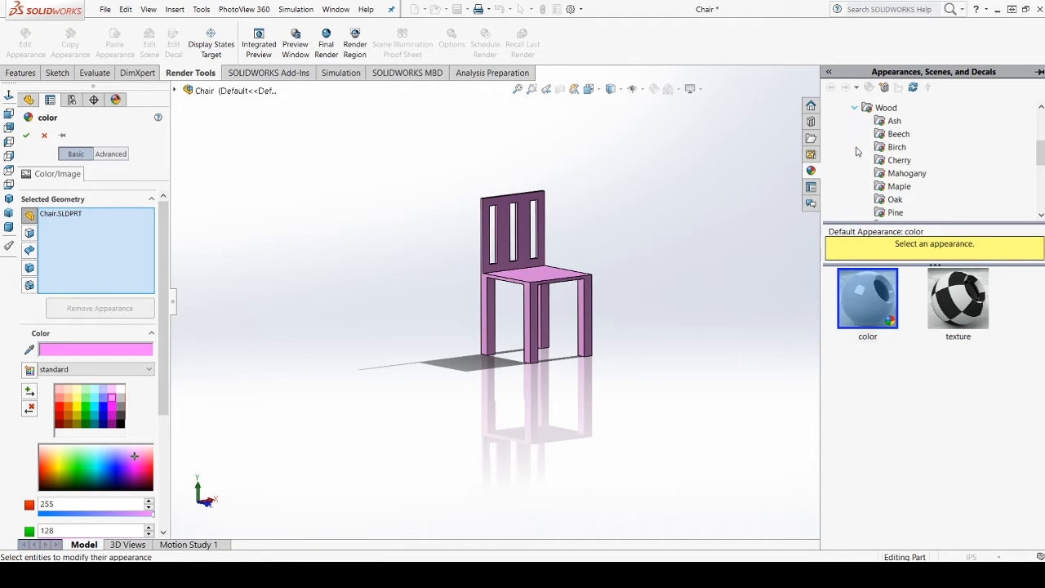
left_click(902, 160)
left_click(921, 173)
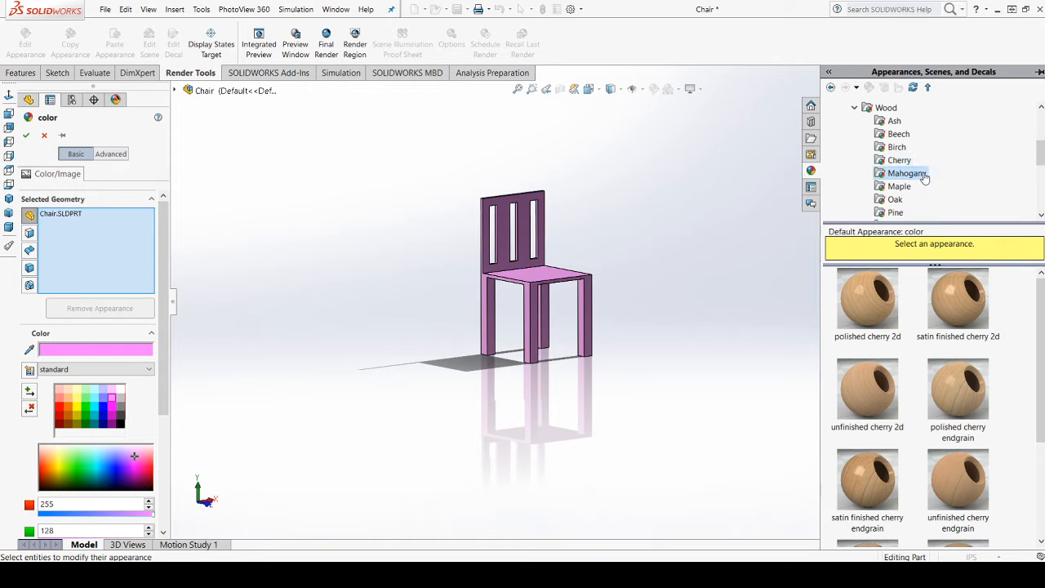
left_click(908, 162)
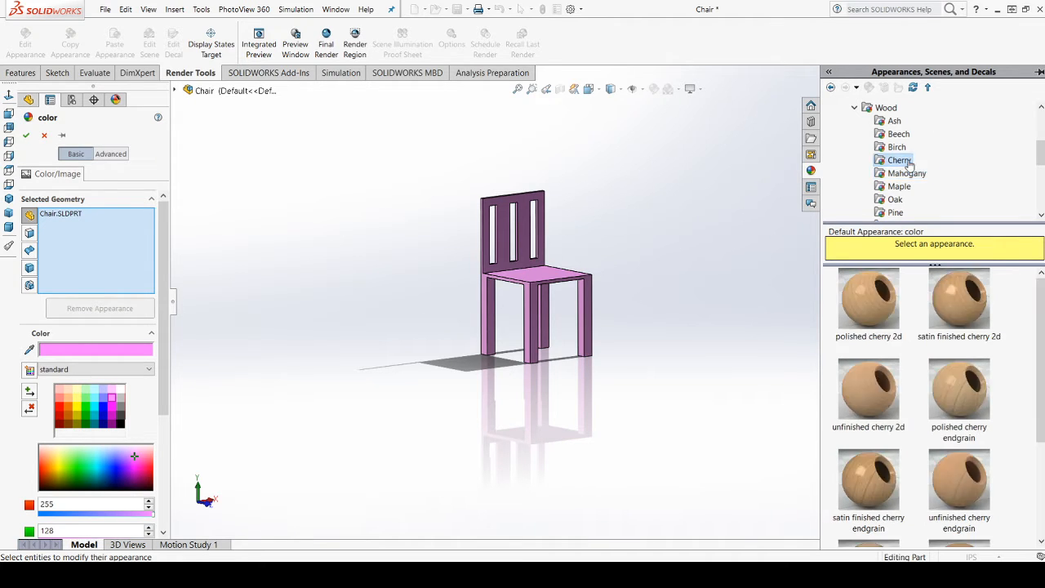
- Apply the varnished japanese oak appearance to the whole chair and accept the appearance edit
scroll(907, 163, "down", 1)
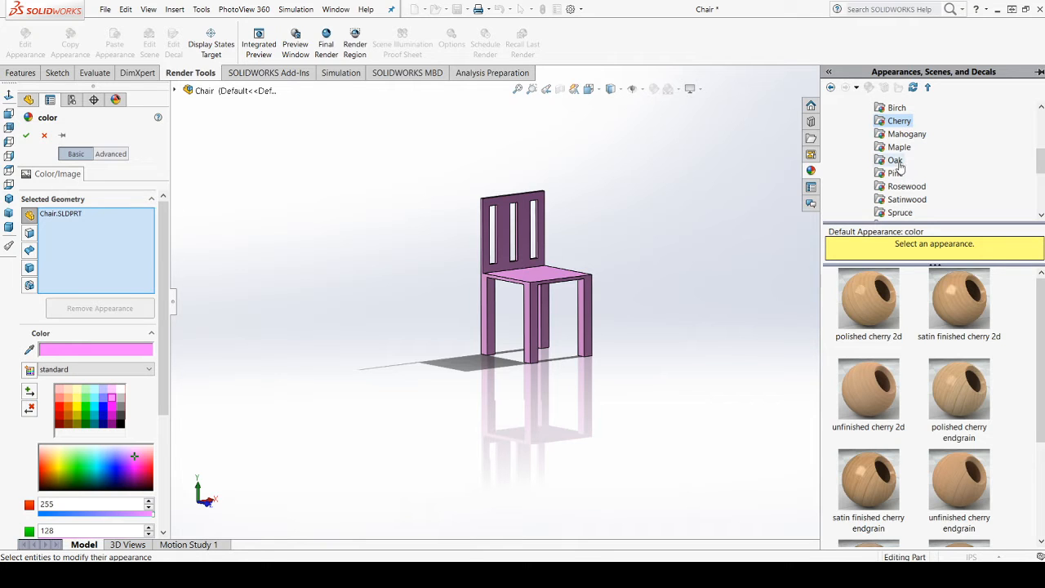
left_click(896, 161)
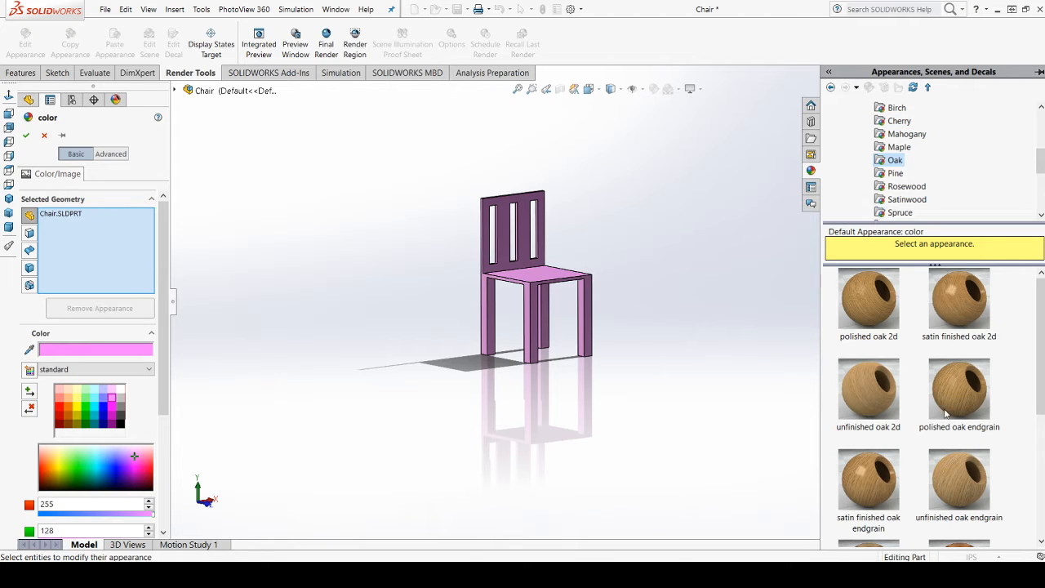
scroll(905, 300, "down", 3)
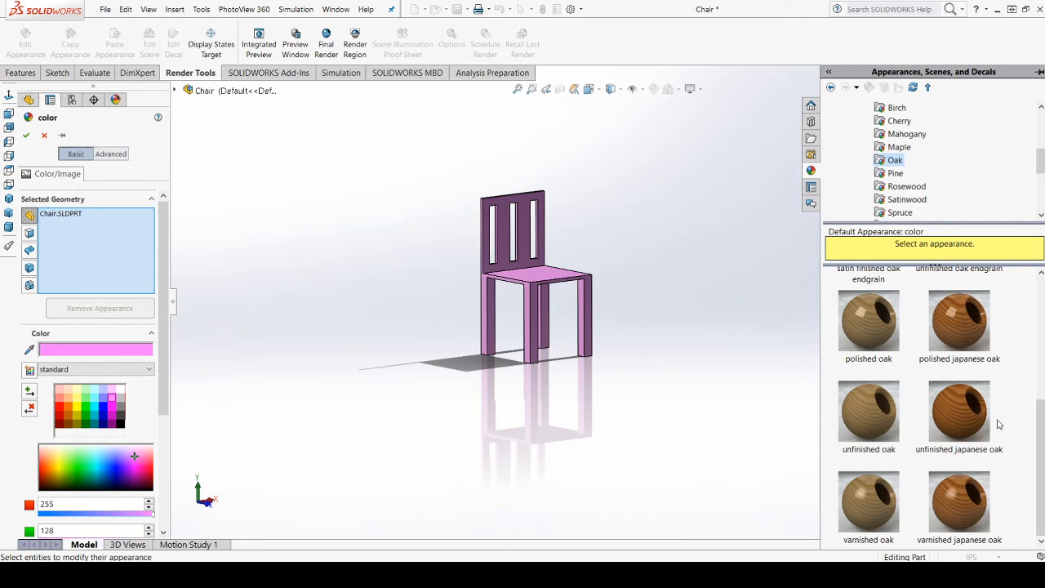
left_click(966, 513)
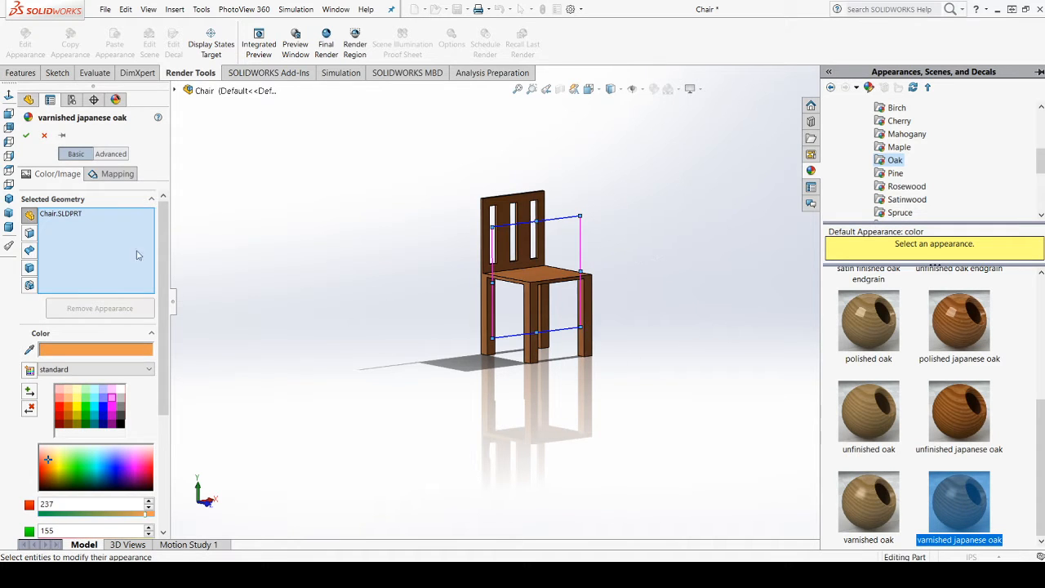
left_click(28, 135)
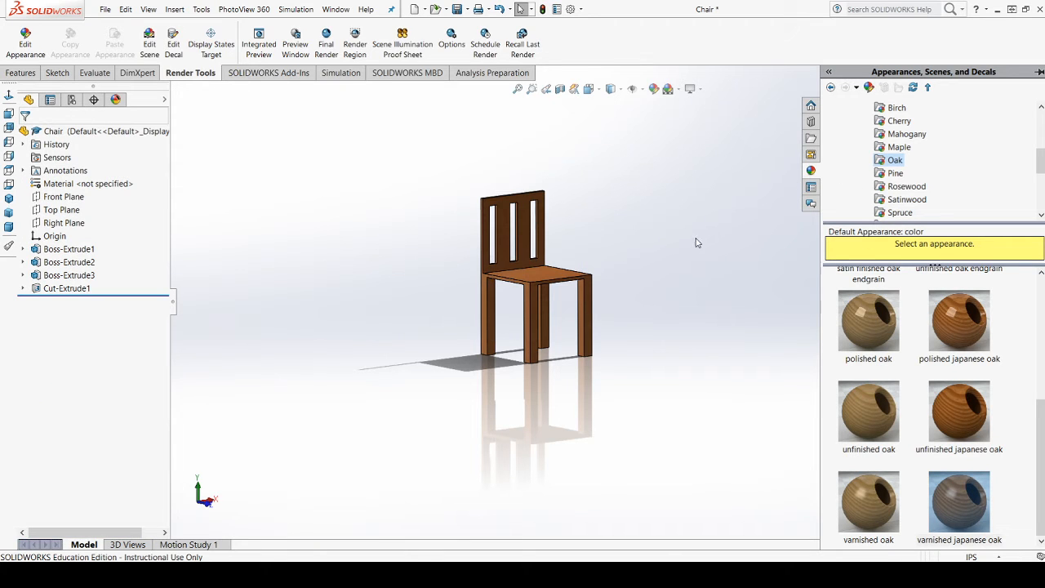
- Start editing the scene and apply the basic scene Backdrop - Studio Room 2
left_click(148, 51)
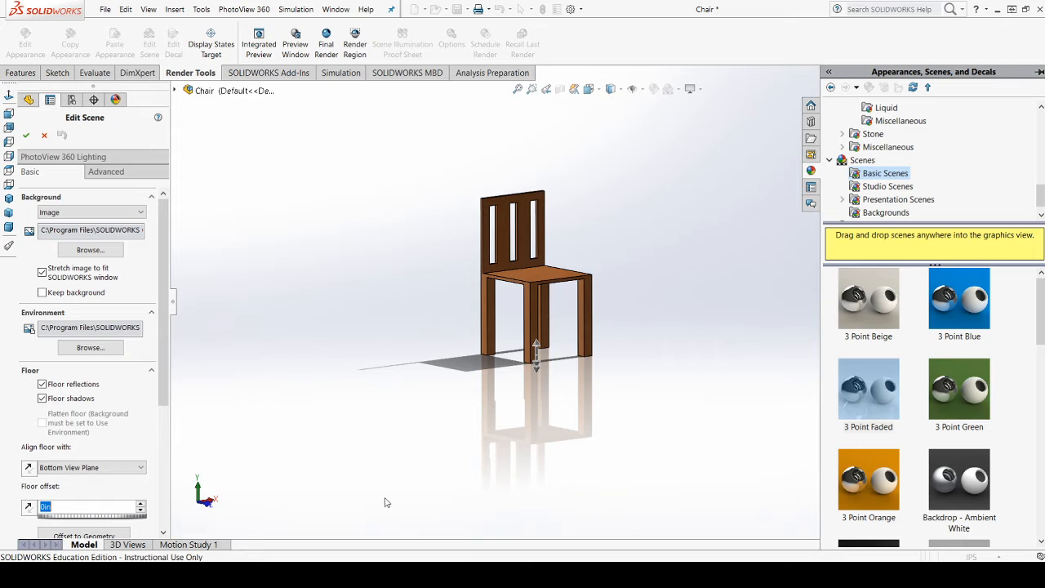
scroll(1009, 444, "down", 10)
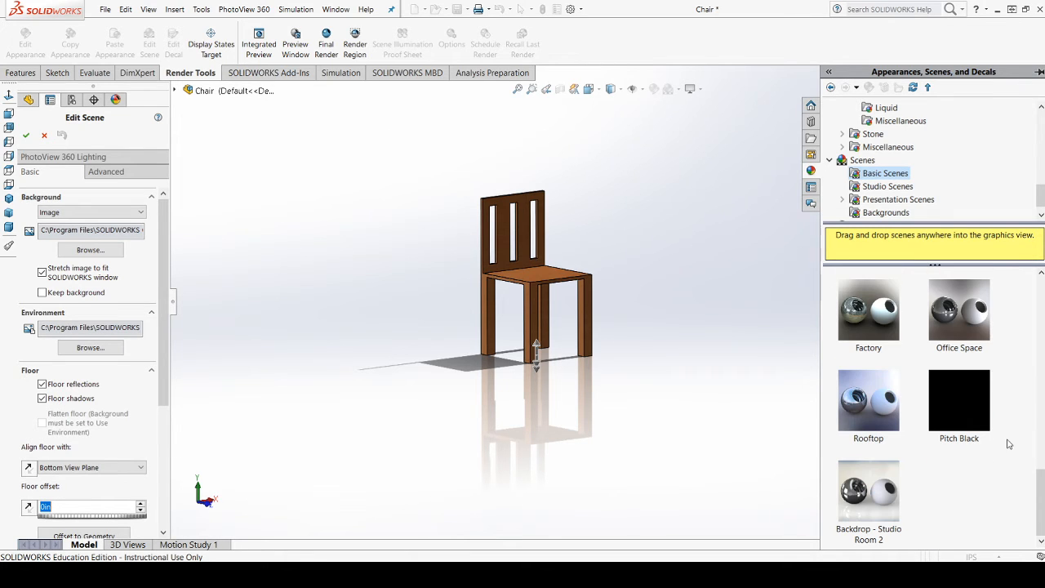
left_click(880, 501)
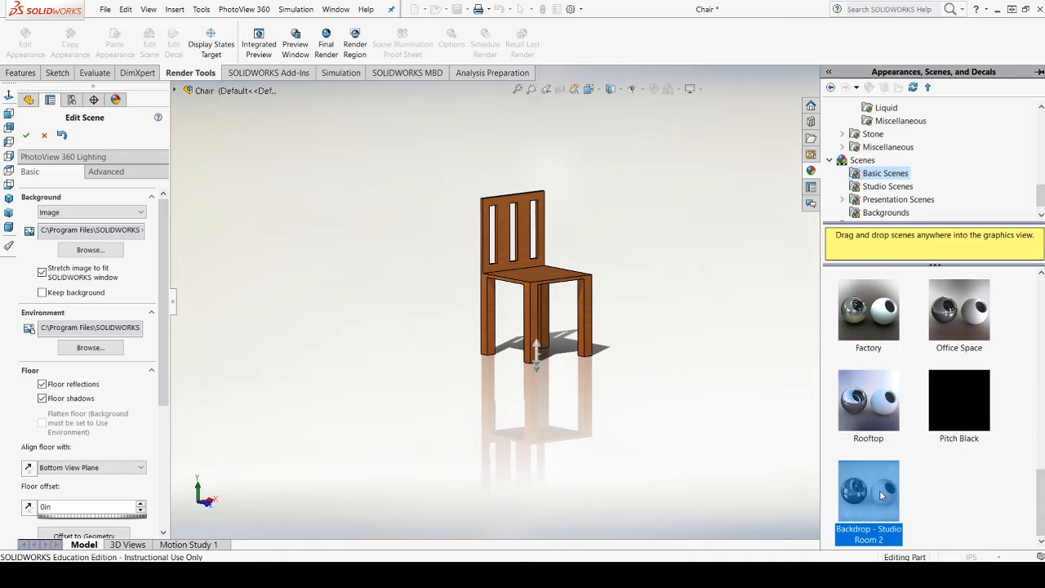
- Try the basic scene Backdrop - Black with Fill Lights around the chair
scroll(973, 466, "up", 3)
scroll(974, 465, "up", 3)
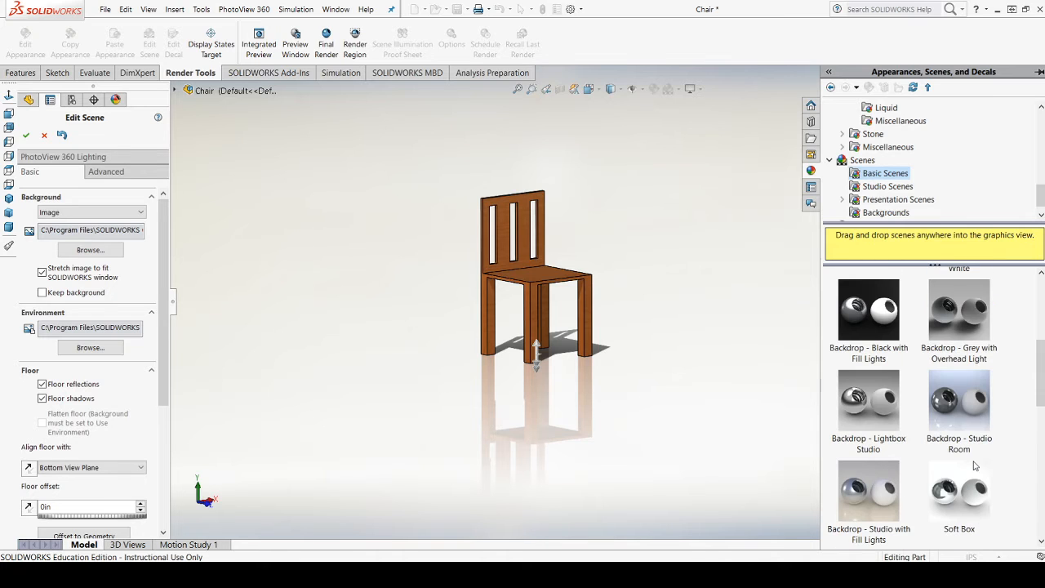
scroll(974, 465, "up", 2)
double_click(882, 458)
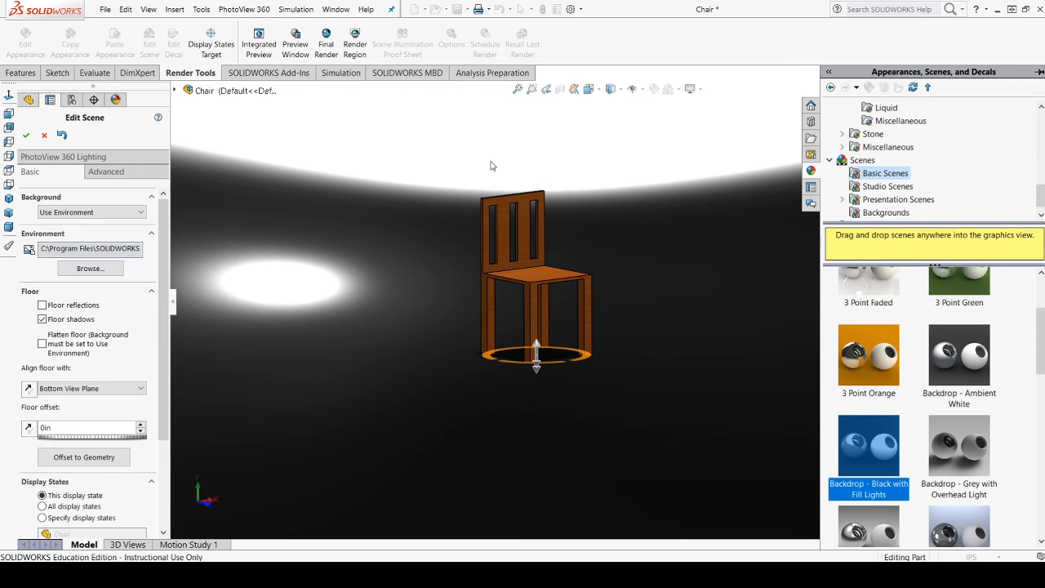
middle_click_drag(490, 165, 280, 263)
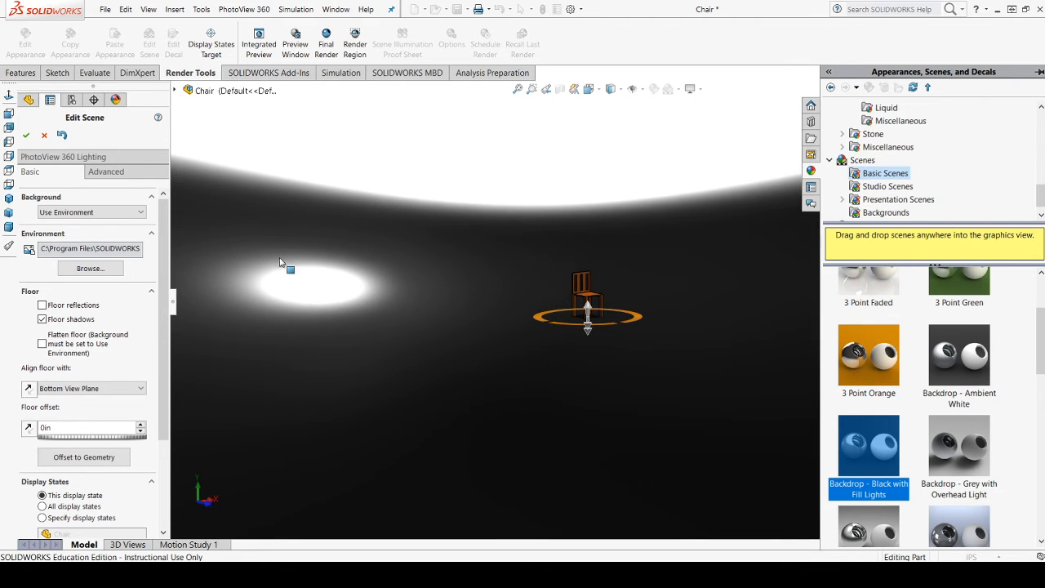
scroll(634, 285, "down", 3)
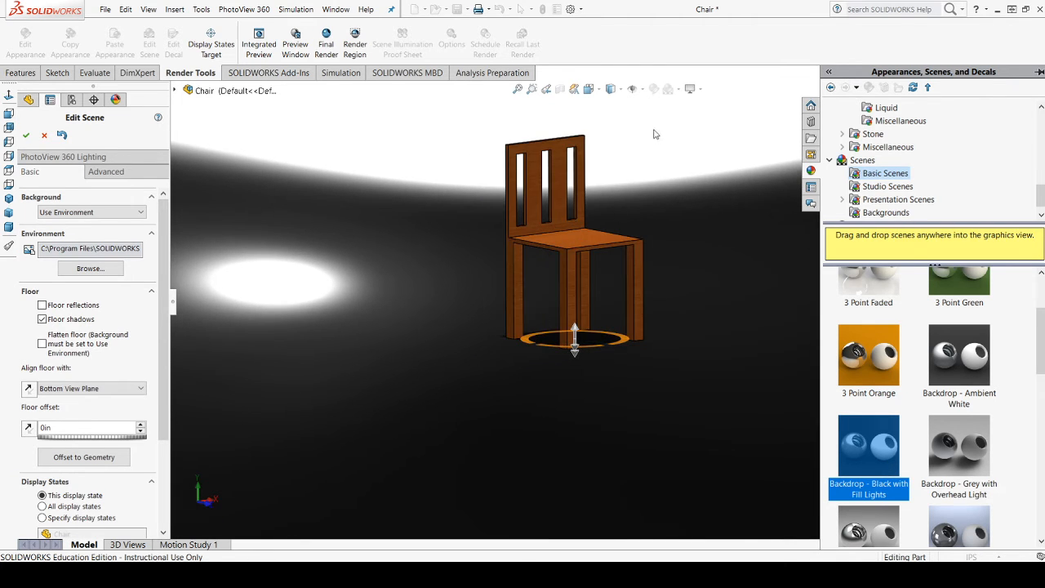
- Switch the scene back to Backdrop - Studio Room 2 and accept the scene edit
scroll(898, 478, "down", 5)
double_click(895, 488)
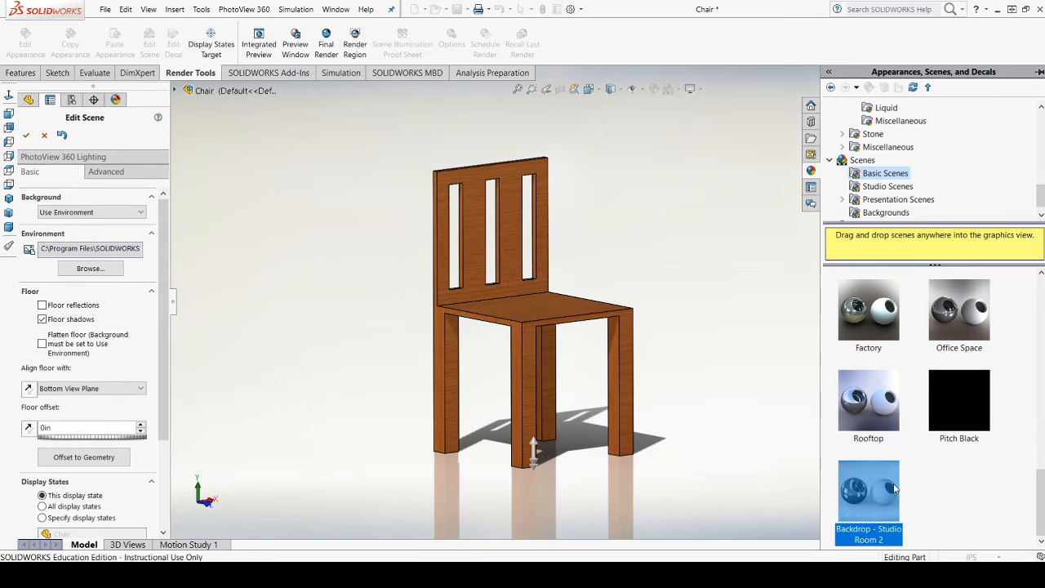
scroll(664, 364, "up", 2)
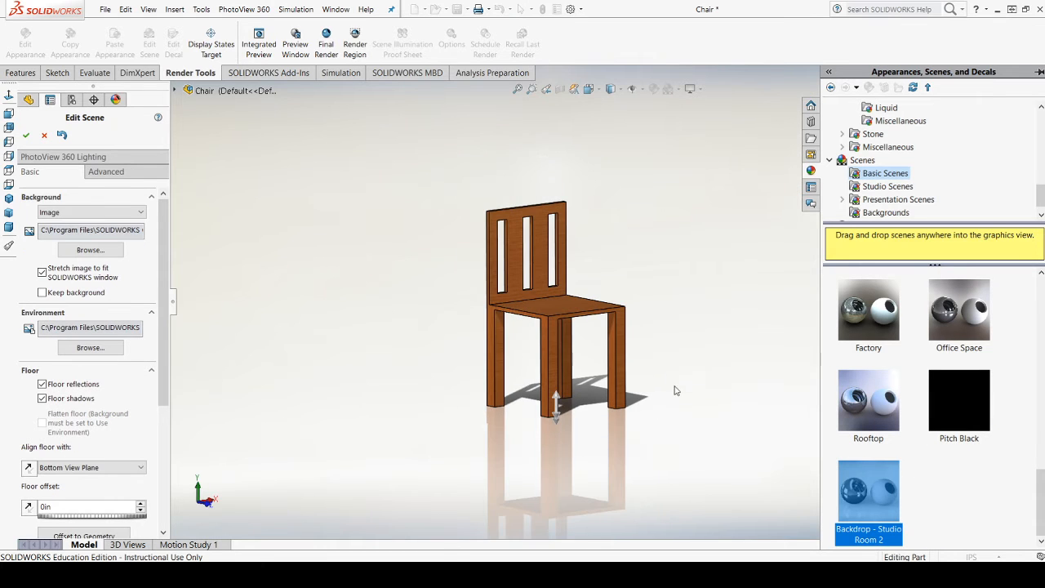
left_click(24, 138)
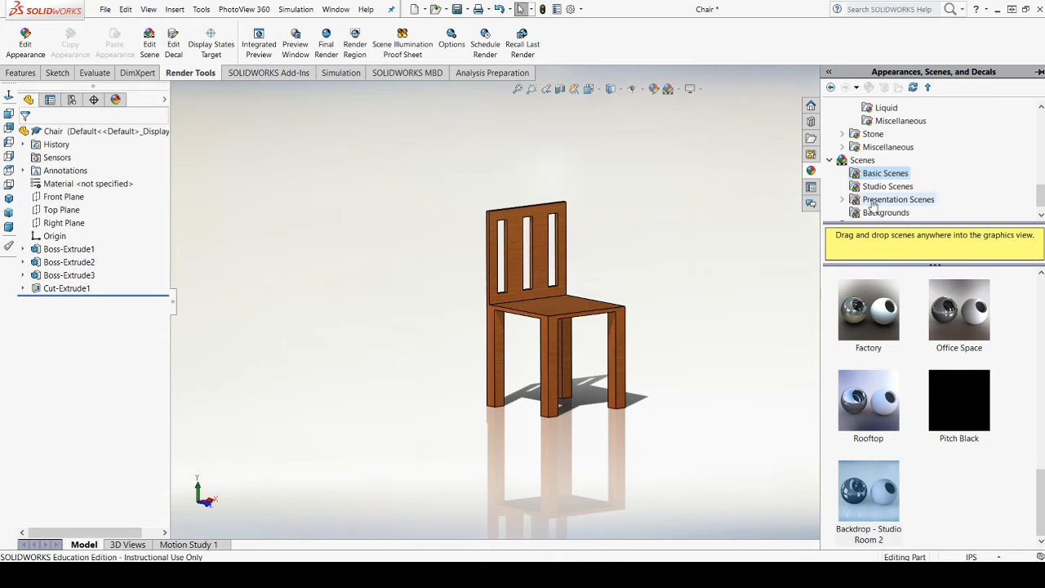
- Look through the presentation scenes, including the Landscape 2 backgrounds
double_click(872, 205)
left_click(895, 134)
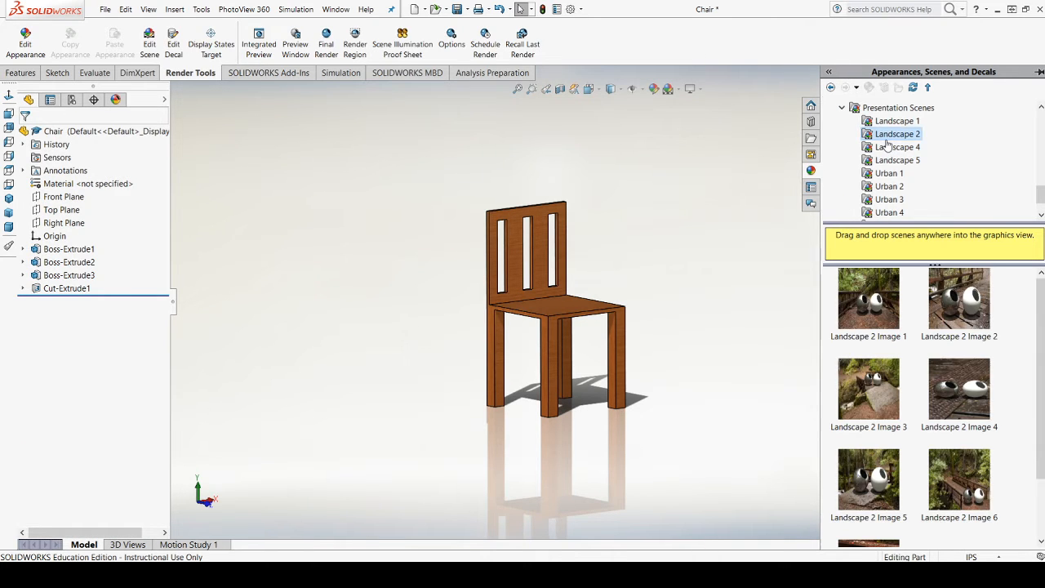
left_click(842, 109)
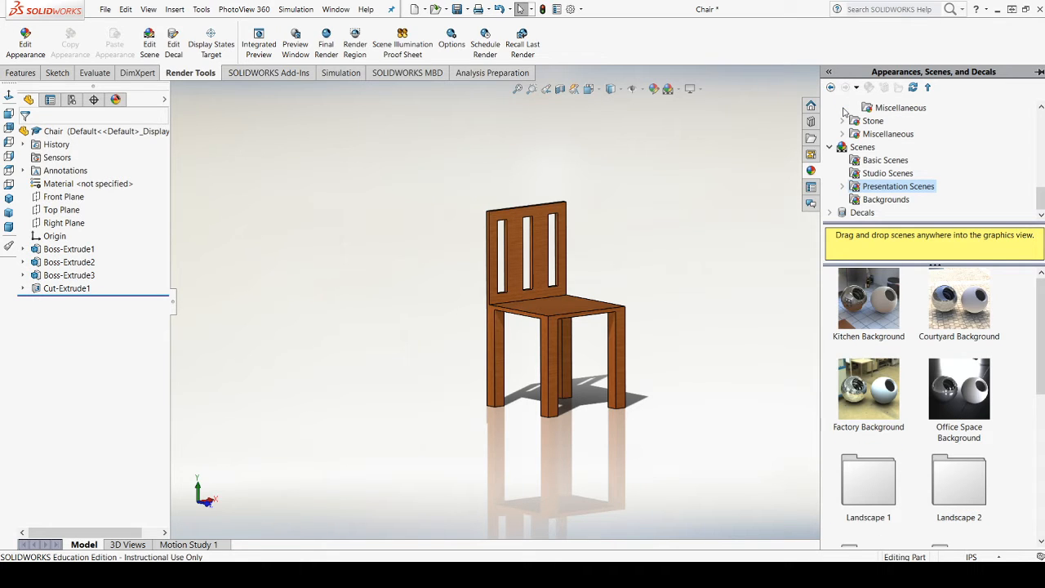
- Review the chair's scene, lights and cameras, including the individual SOLIDWORKS lights
scroll(715, 356, "down", 2)
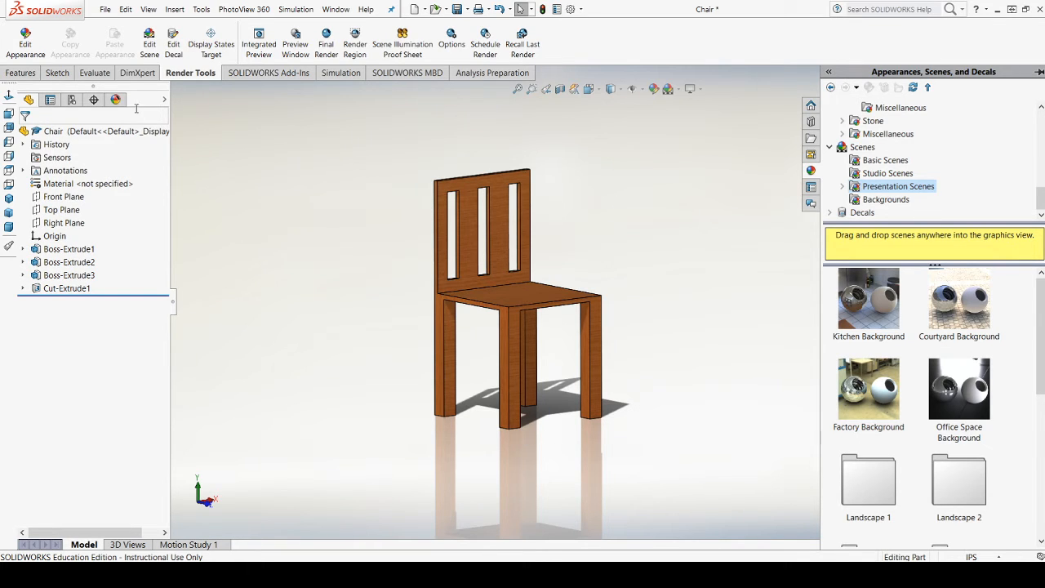
left_click(116, 100)
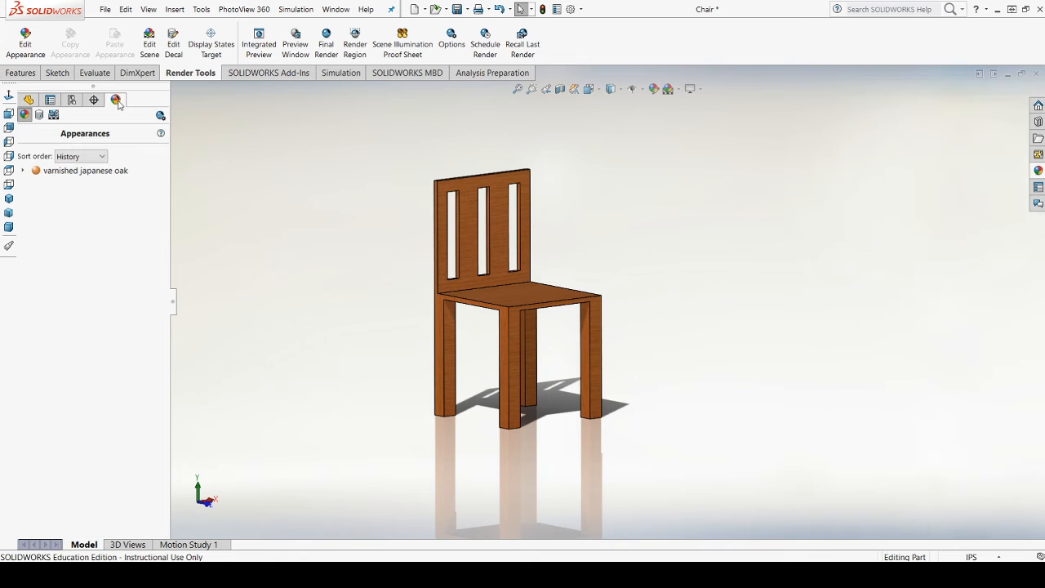
left_click(51, 115)
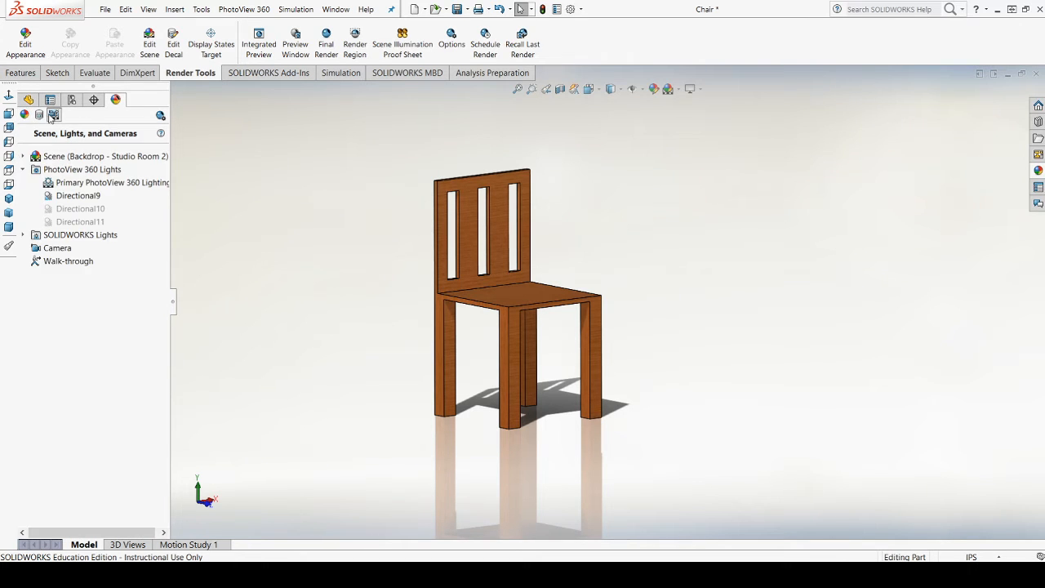
left_click(23, 235)
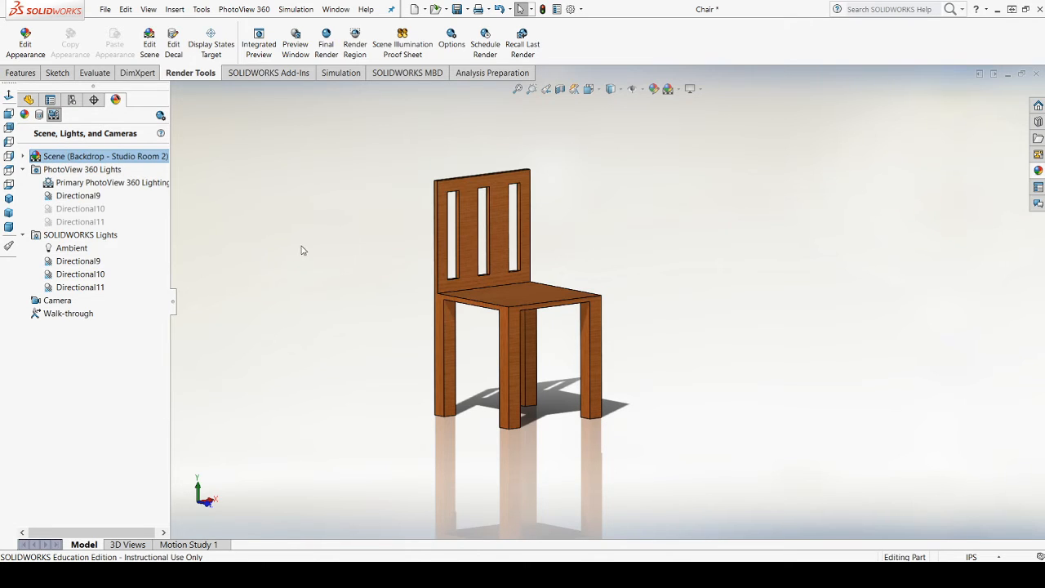
- Preview the rendered chair with Integrated Preview, turning on perspective view for it, and close the preview
left_click(266, 48)
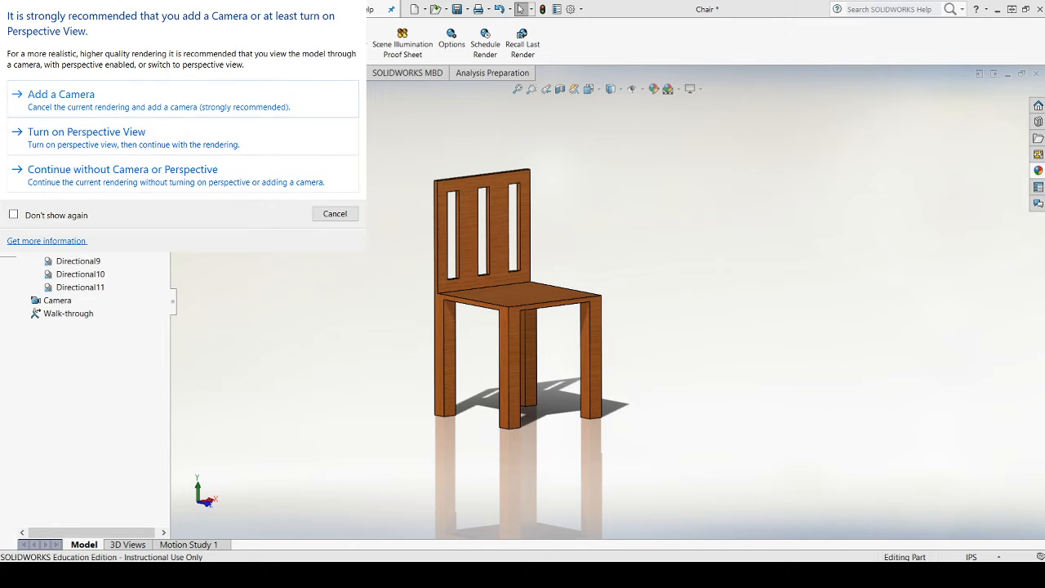
left_click(86, 131)
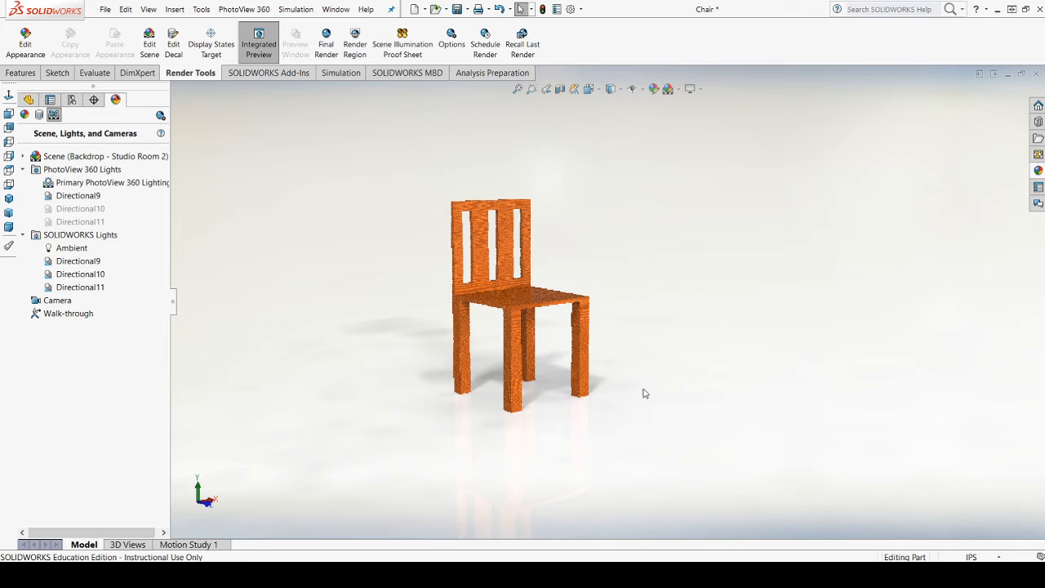
left_click(250, 57)
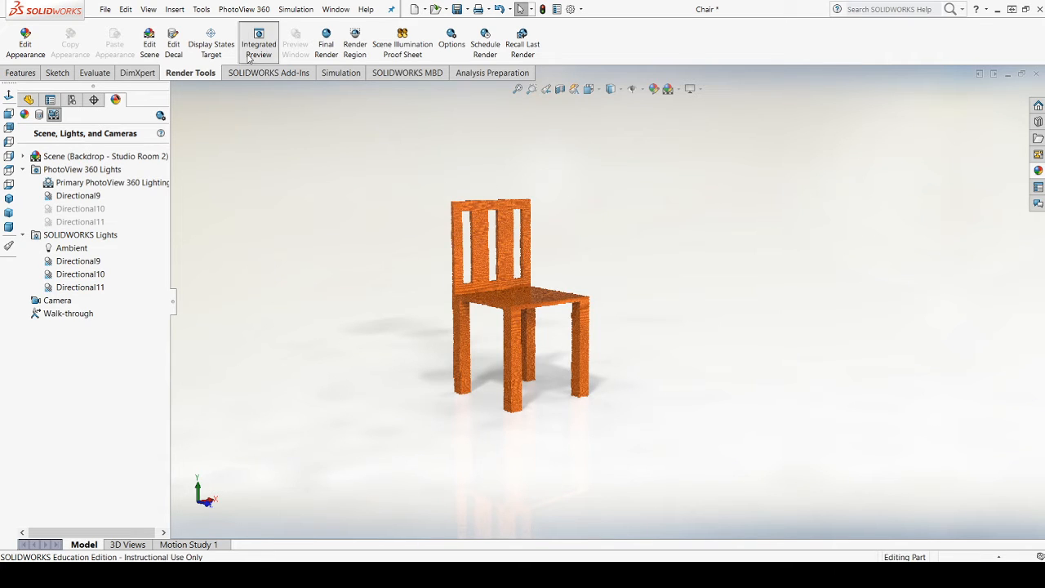
- Run a PhotoView 360 final render of the chair in the current perspective view
left_click(323, 44)
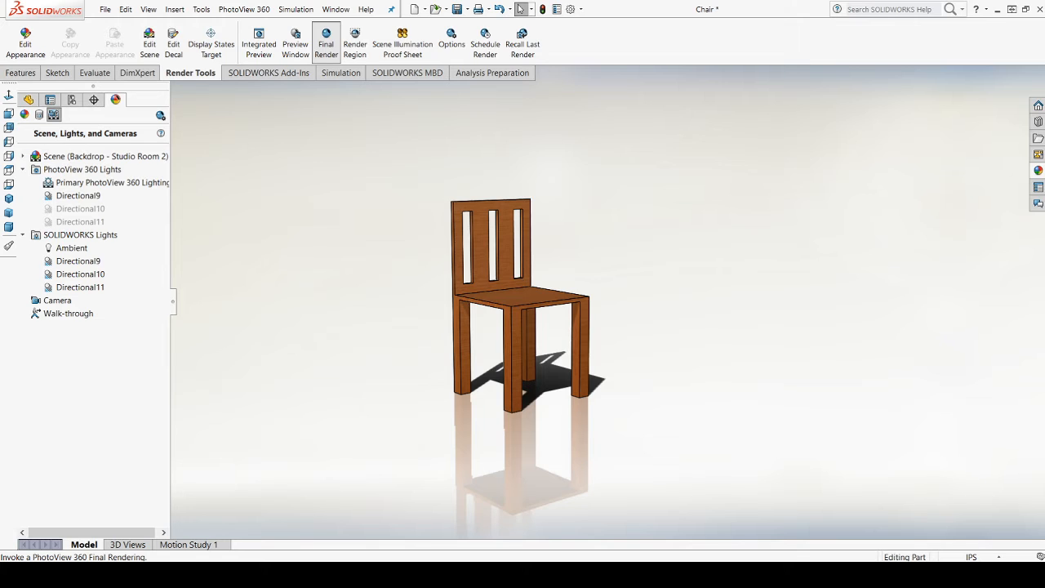
left_click(326, 41)
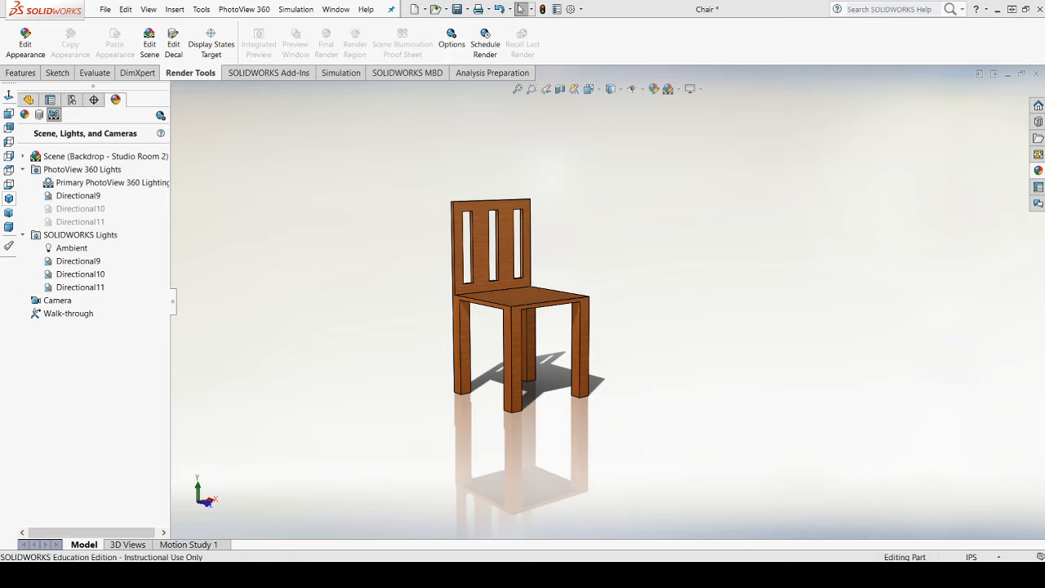
- Set the final render quality to Good in the PhotoView 360 options and accept the settings
left_click(462, 56)
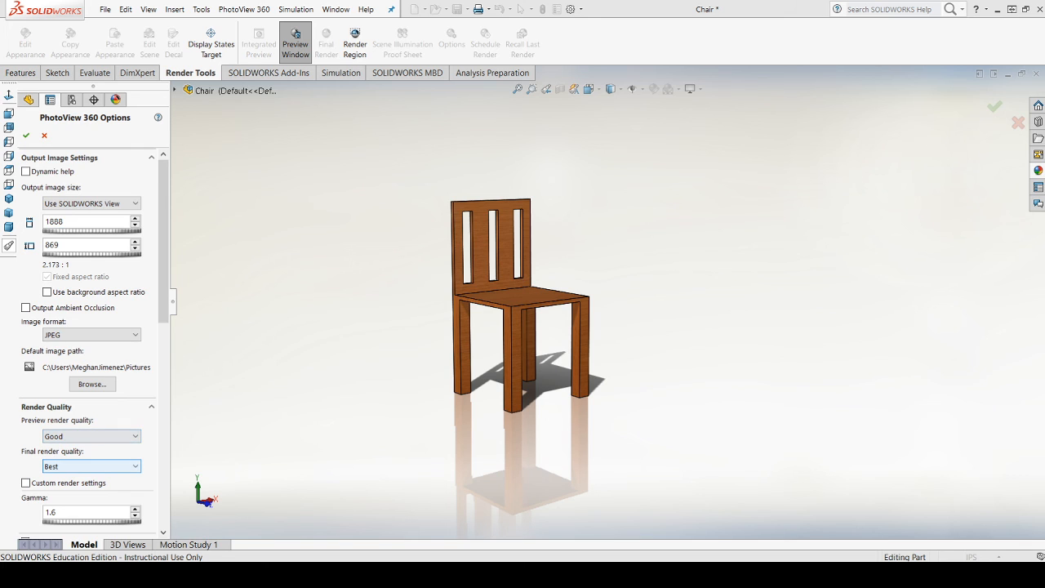
left_click(76, 467)
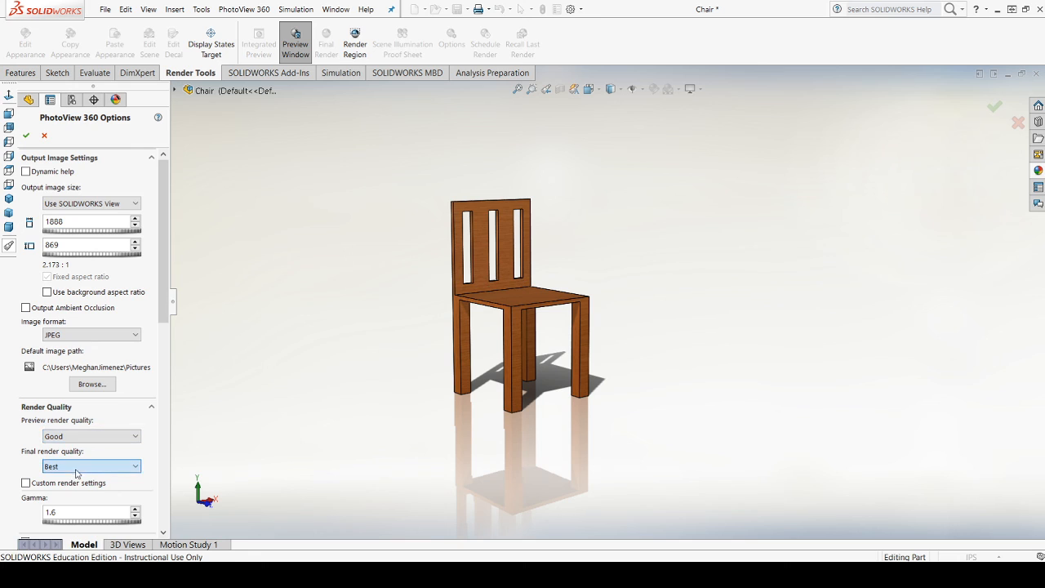
left_click(71, 482)
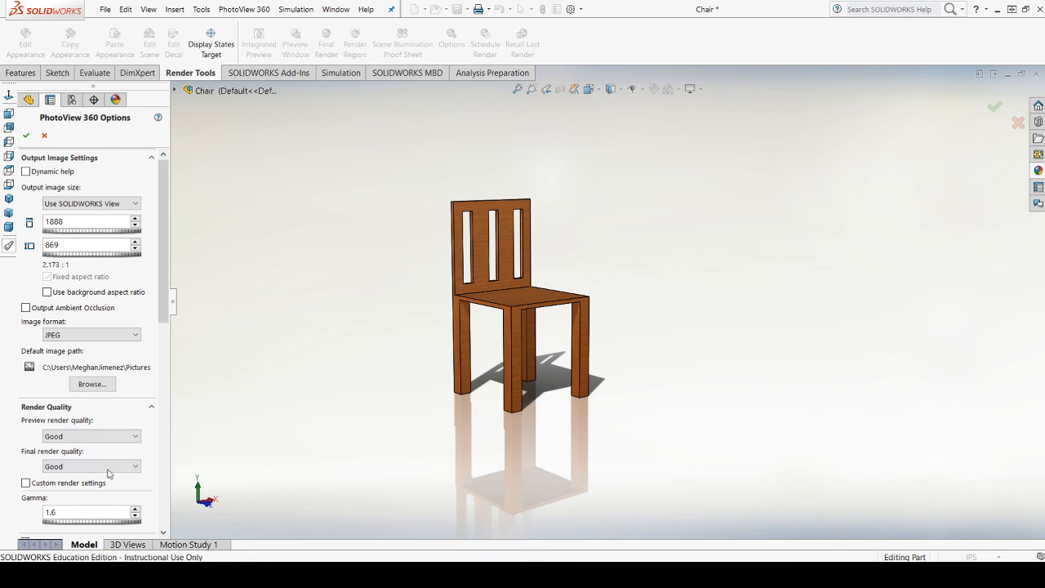
left_click(26, 134)
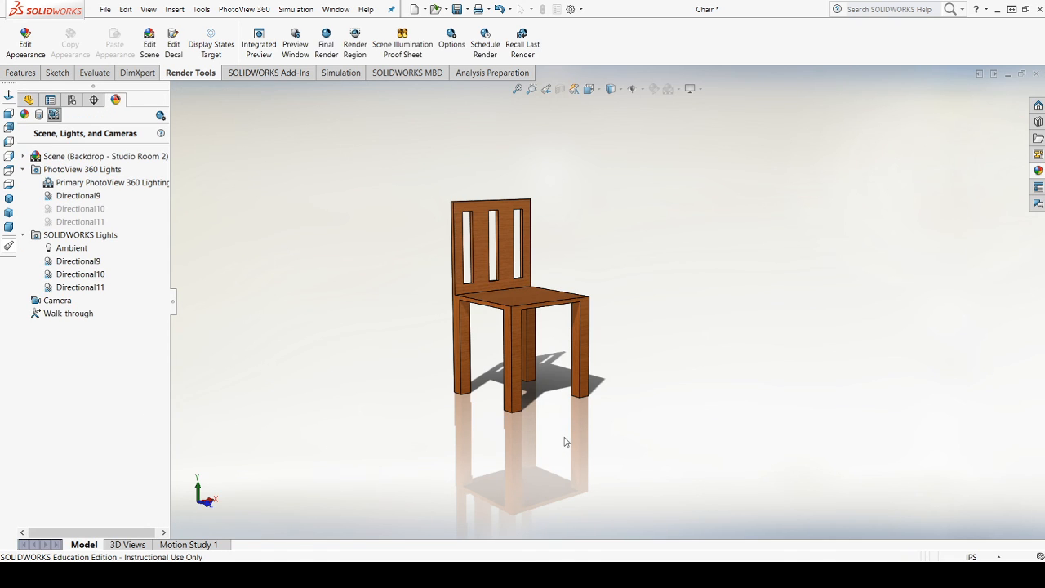